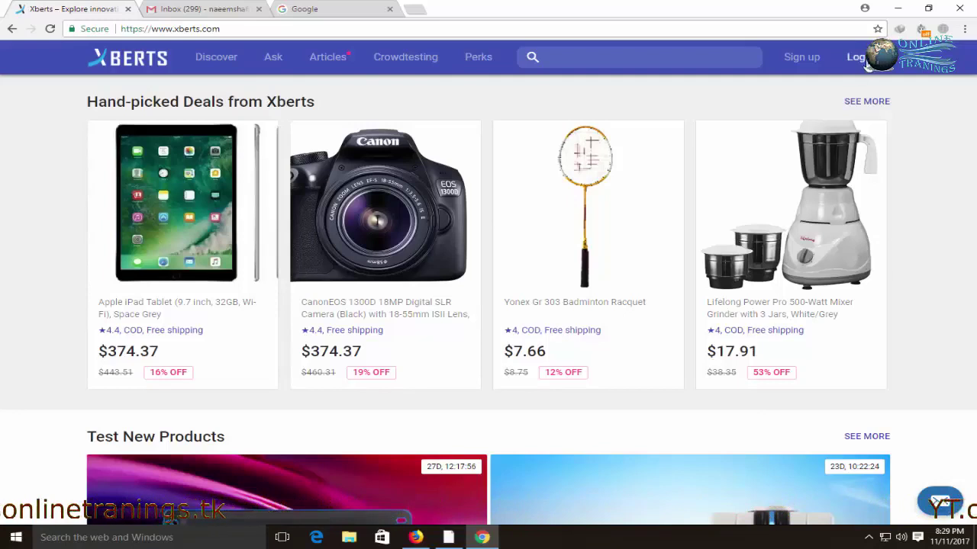
Go from the Xberts home page to the Sign up page to create an account
left_click(799, 58)
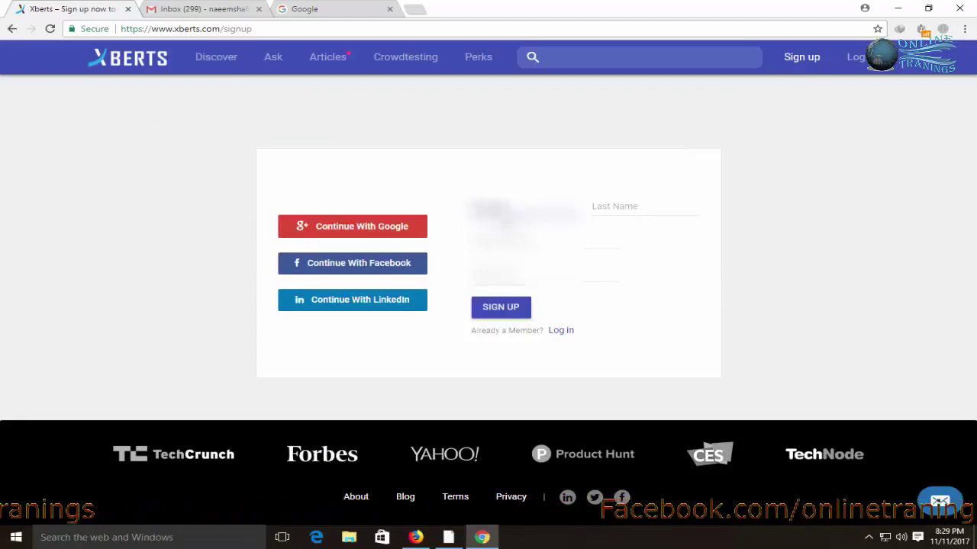
Enter the last name, e-mail address and account password, then submit the sign-up form
key("Tab")
type("S")
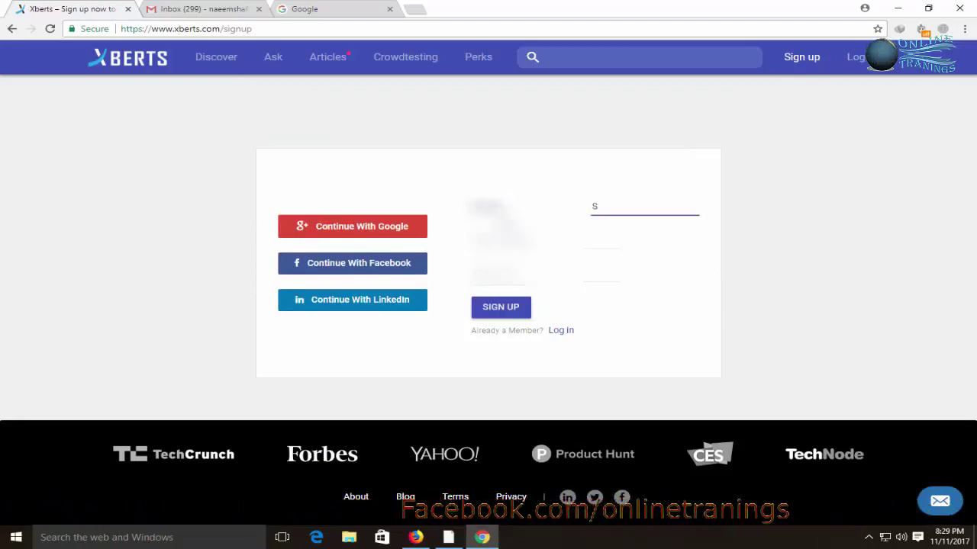
type("hafi")
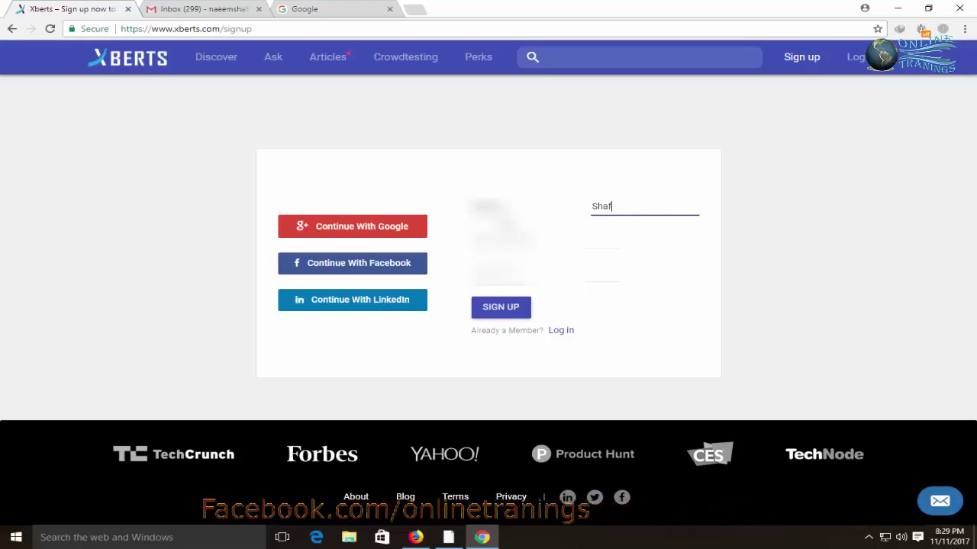
type("q")
key("Tab")
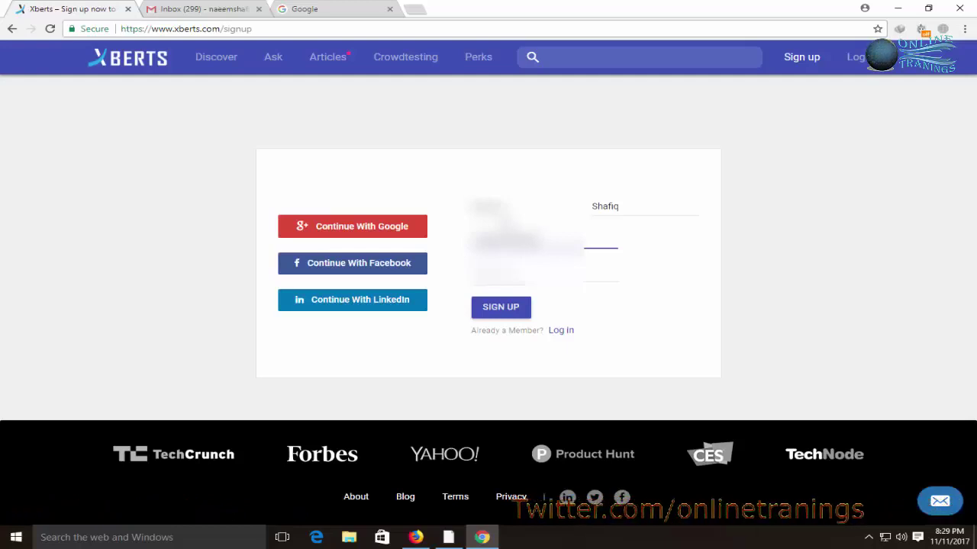
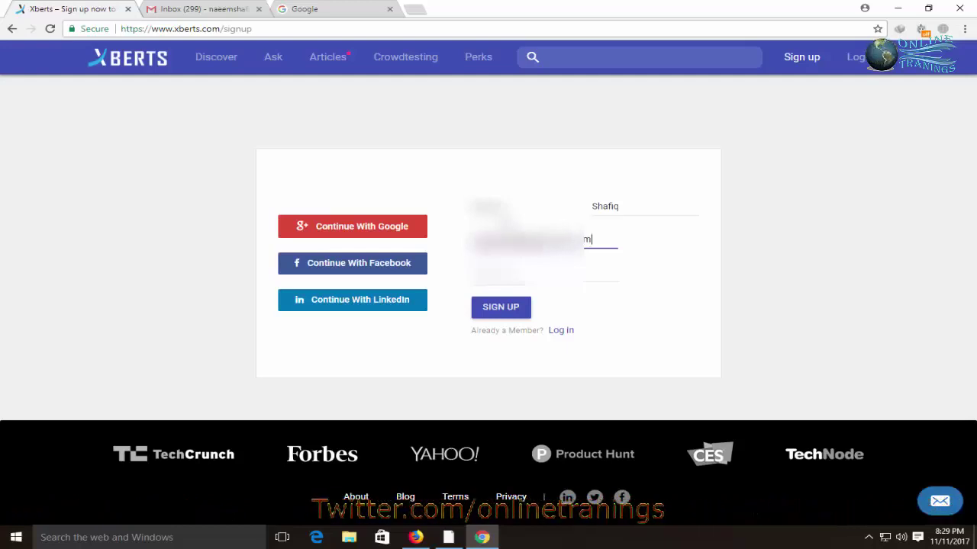
key("Tab")
type("********")
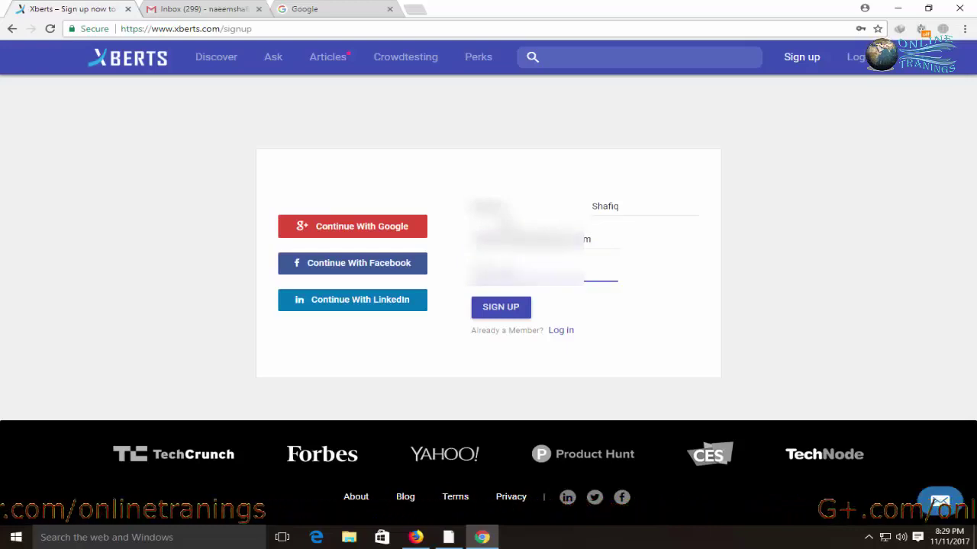
left_click(498, 305)
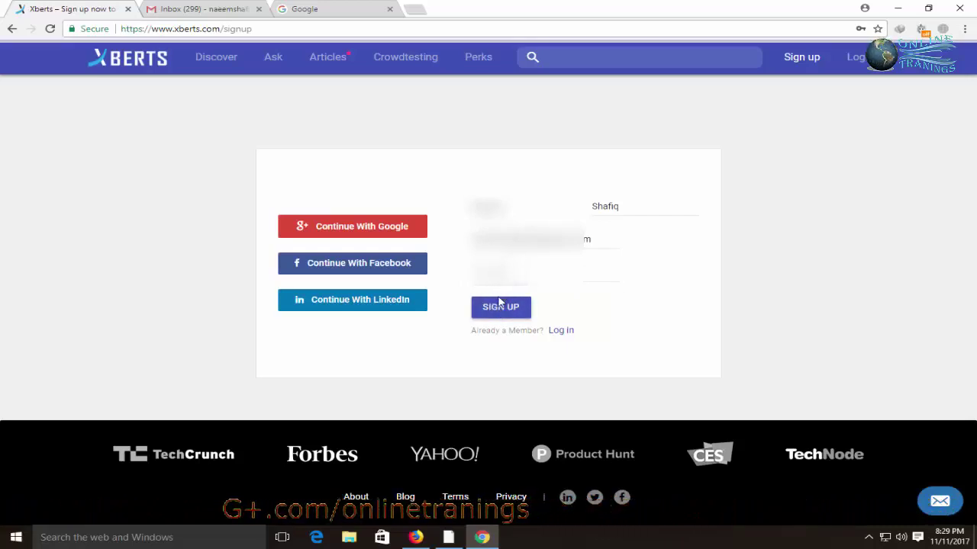
left_click(500, 309)
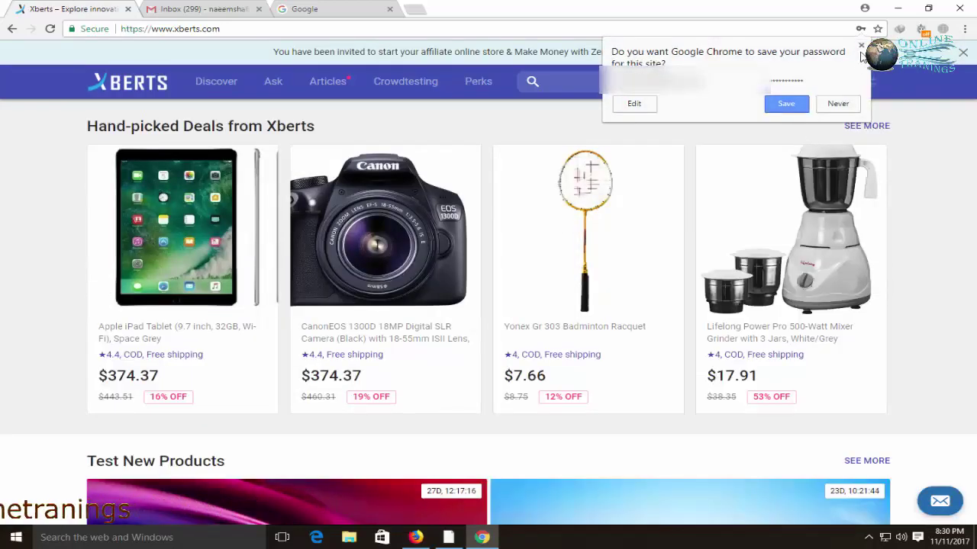
Decline Chrome's password save, look over My Profile, then go to the Crowdtesting listings
left_click(842, 106)
mouse_move(838, 97)
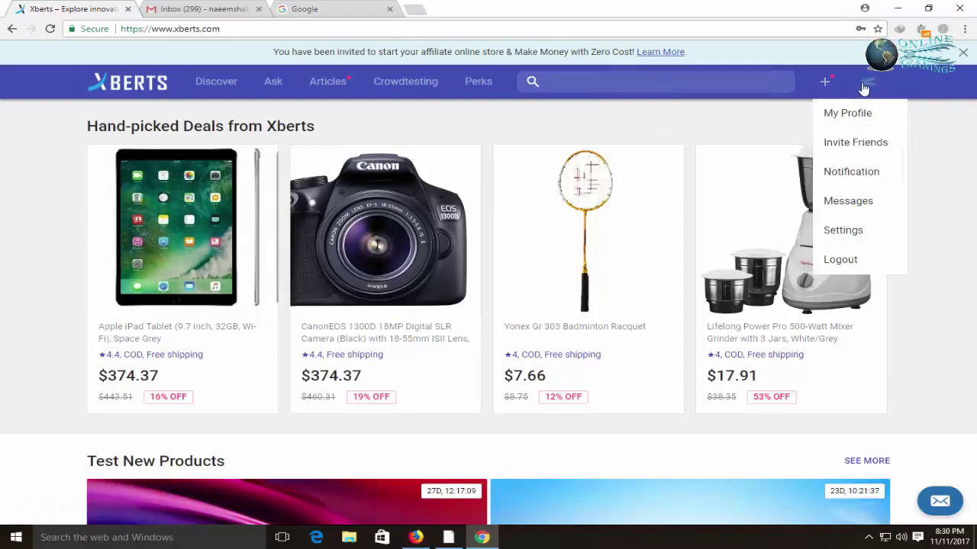
left_click(853, 116)
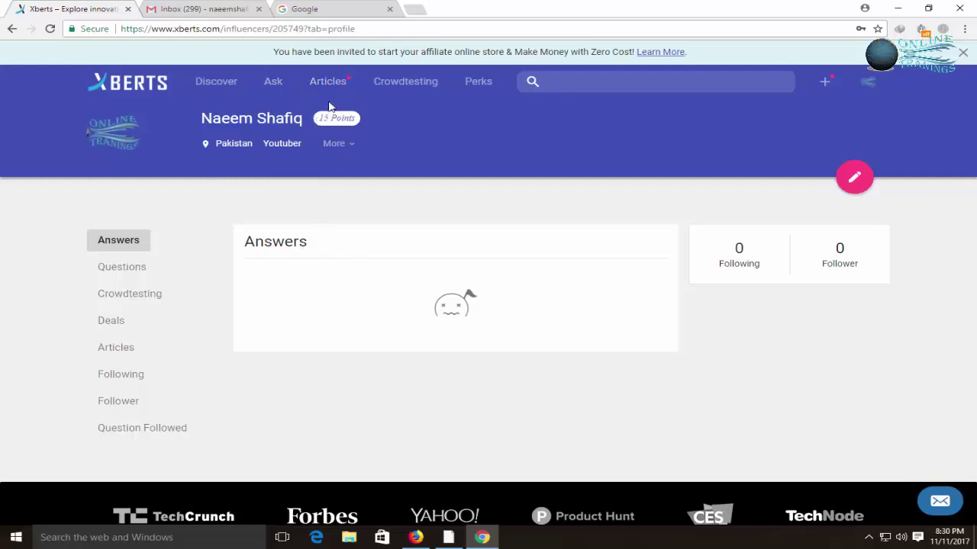
scroll(346, 238, "down", 2)
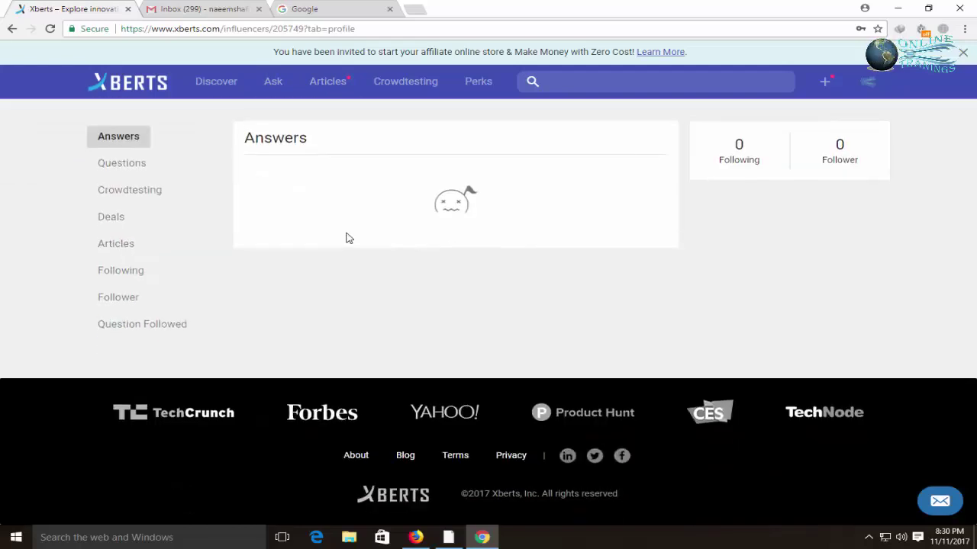
scroll(346, 238, "up", 2)
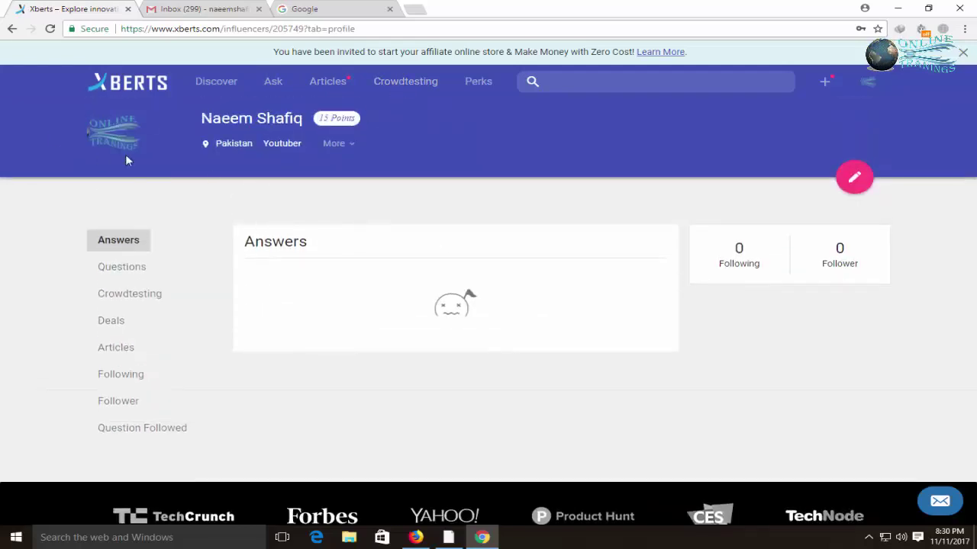
left_click(387, 89)
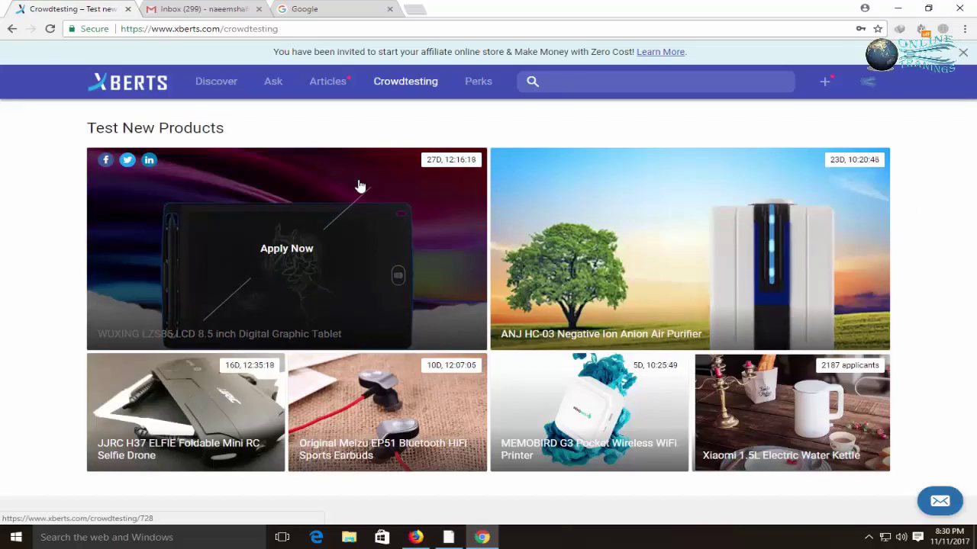
Open the ended Xiaomi Mi Speaker 2 test in a new tab, then return to the Crowdtesting list
scroll(410, 222, "down", 4)
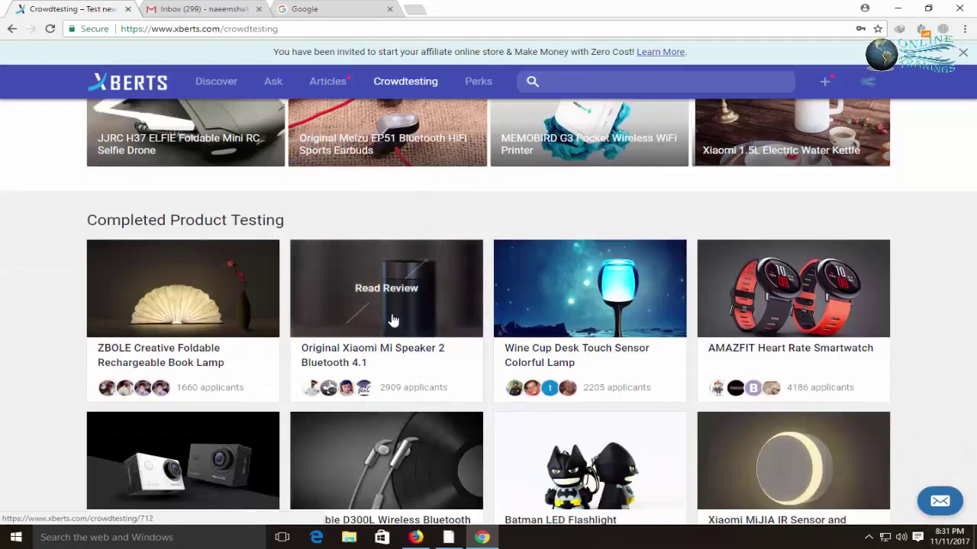
left_click(410, 322)
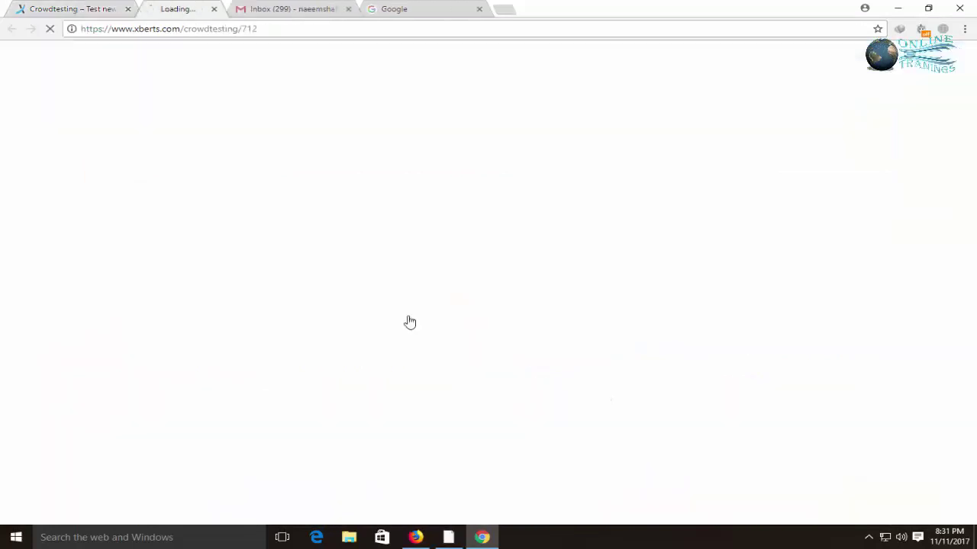
left_click(66, 9)
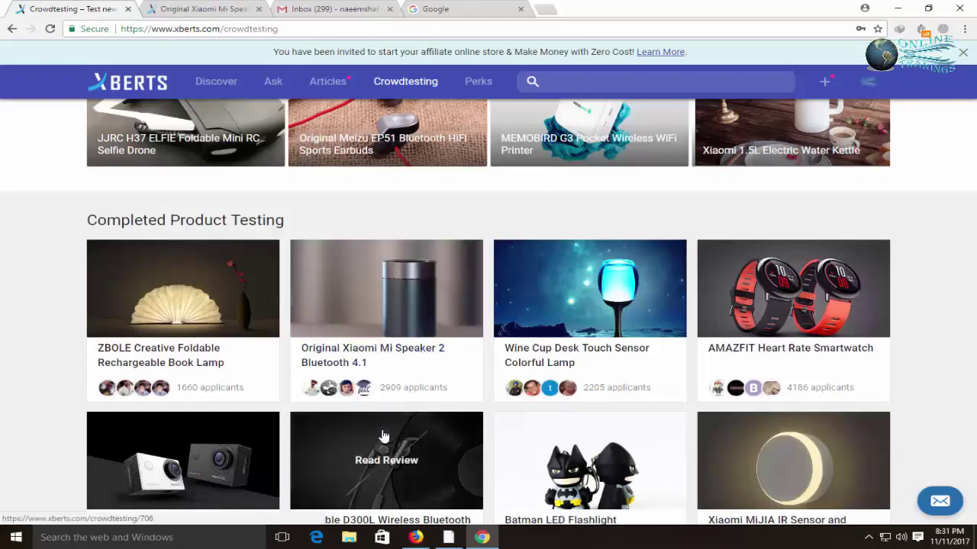
key("ctrl+Tab")
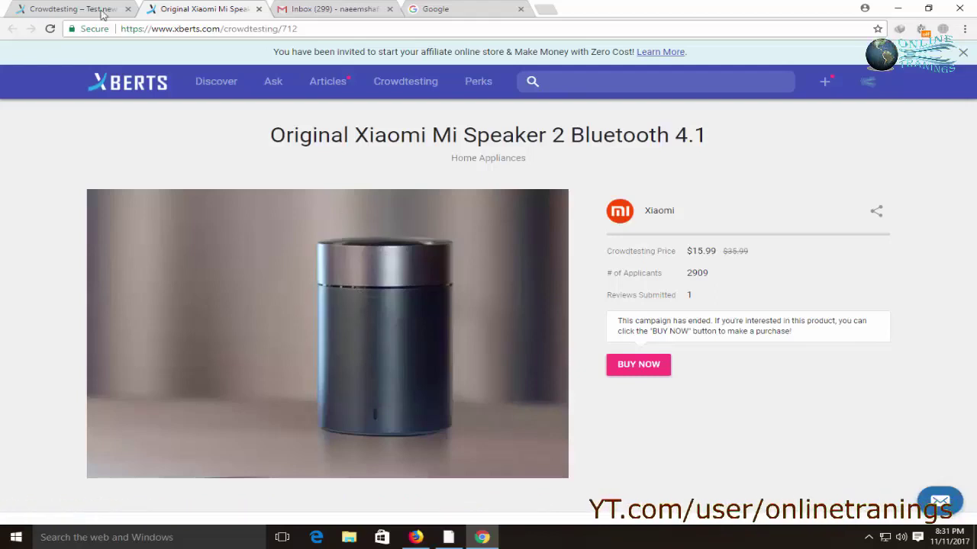
left_click(85, 9)
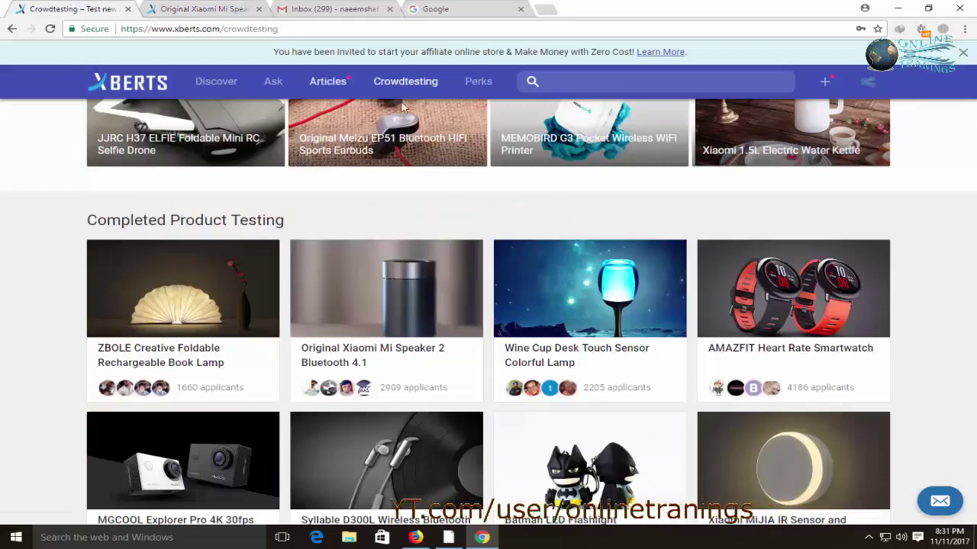
left_click(410, 327)
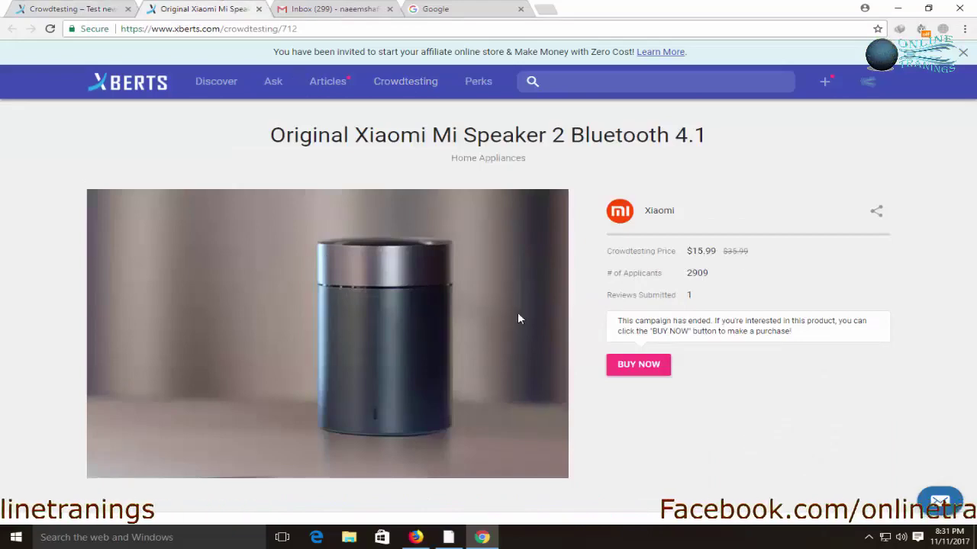
key("ctrl+shift+Tab")
scroll(485, 285, "up", 4)
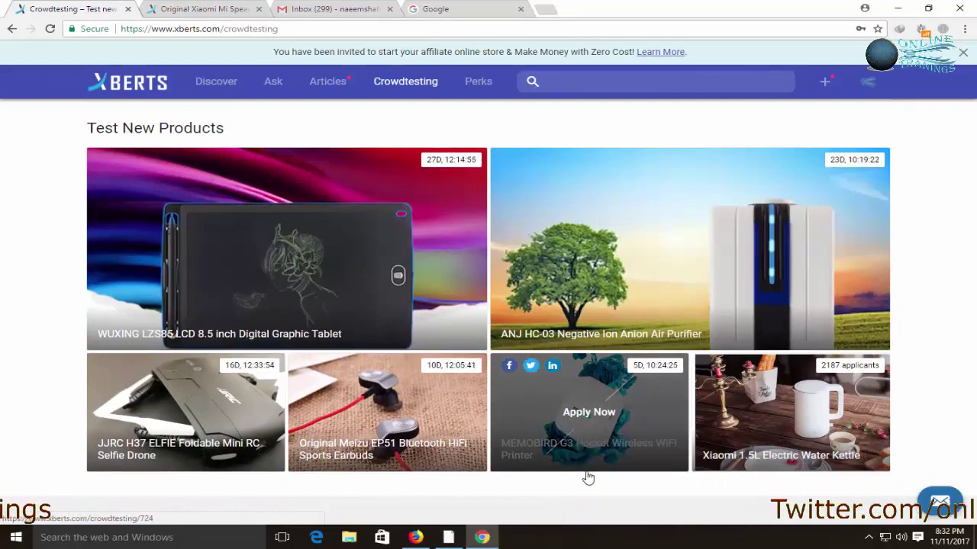
Open the MEMOBIRD G3 Pocket Wireless WiFi Printer test page and scroll through its details
left_click(589, 407)
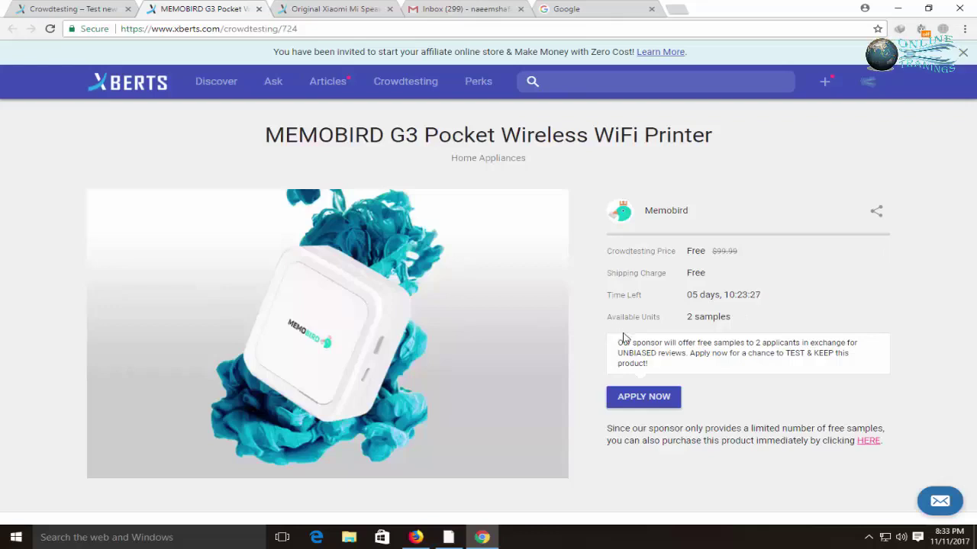
scroll(757, 412, "down", 2)
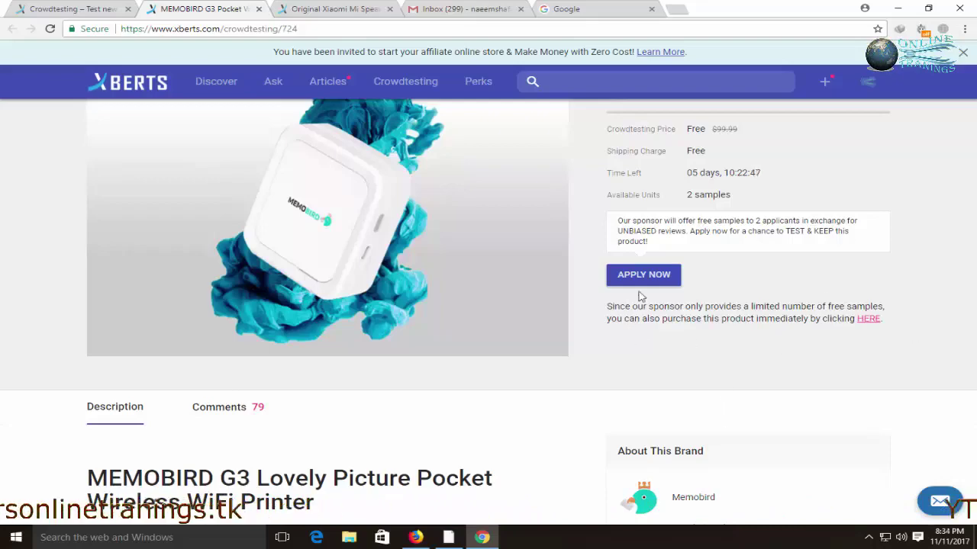
scroll(537, 445, "down", 4)
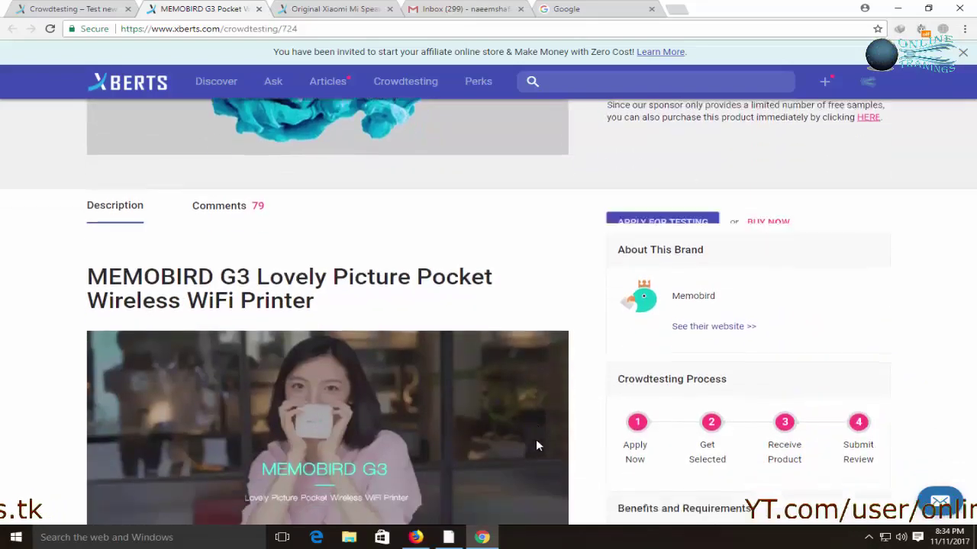
scroll(580, 440, "down", 6)
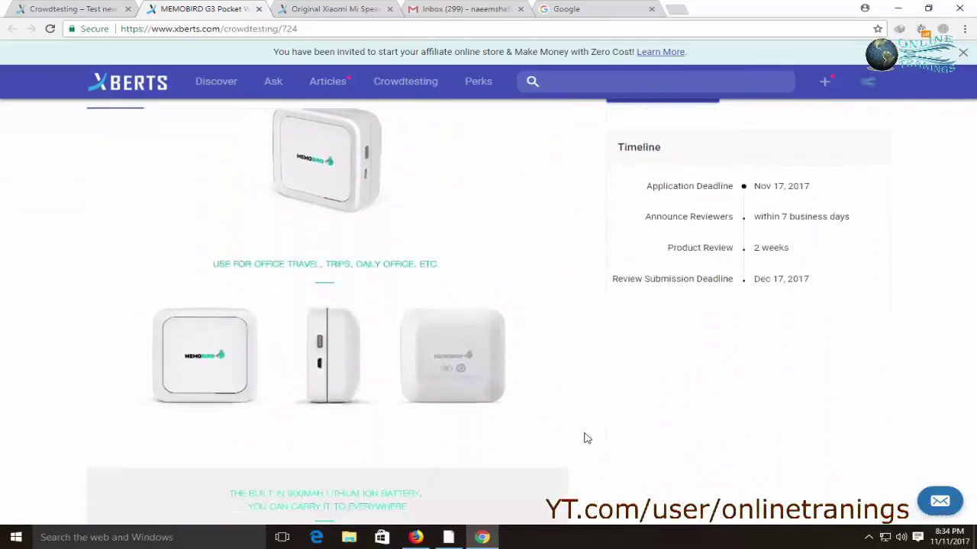
scroll(582, 435, "down", 10)
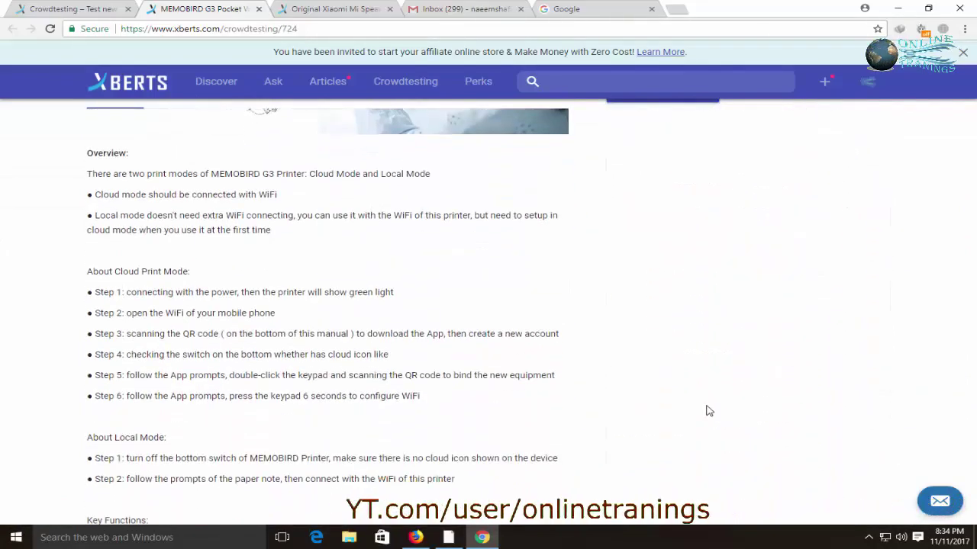
scroll(707, 410, "down", 4)
scroll(706, 408, "up", 2)
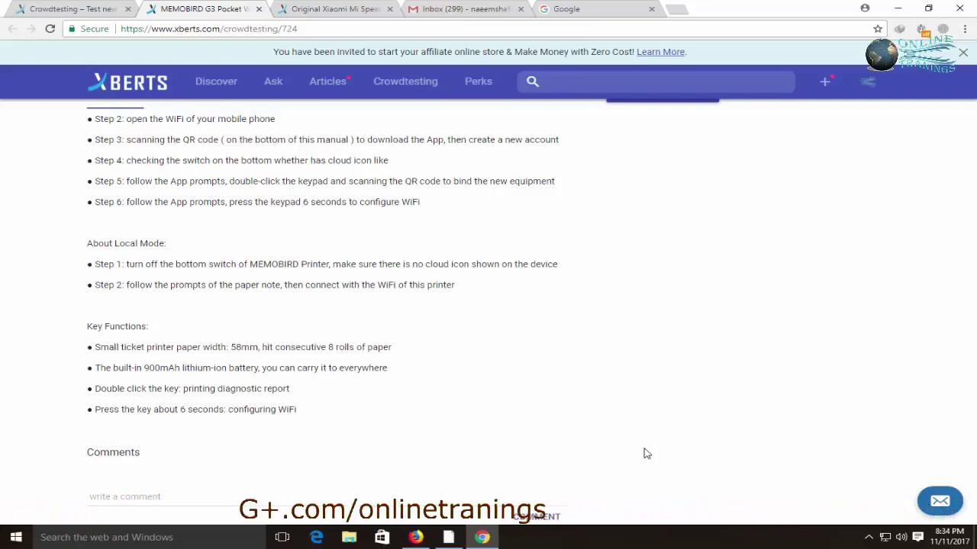
scroll(614, 449, "up", 1)
scroll(614, 449, "up", 20)
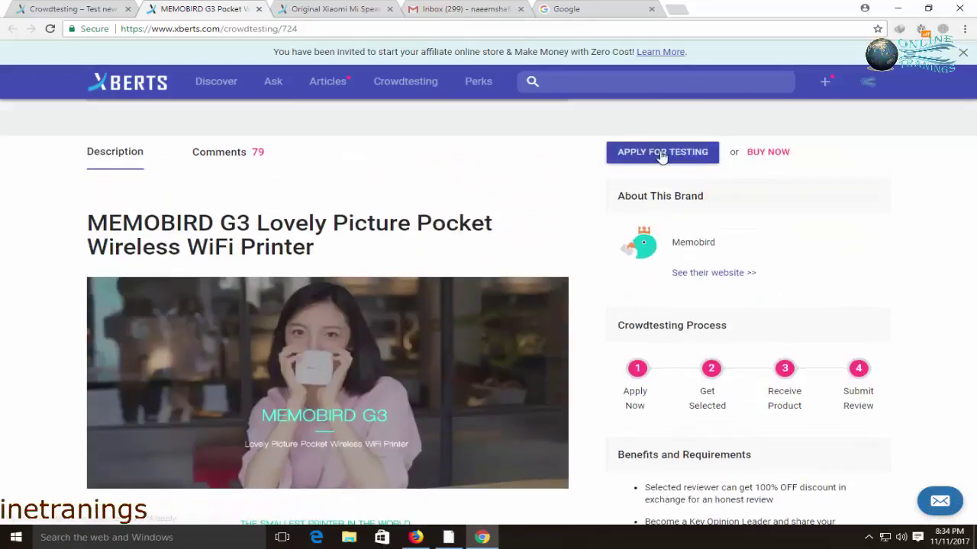
Open the MEMOBIRD G3 testing application form and expand the gender choices
left_click(663, 153)
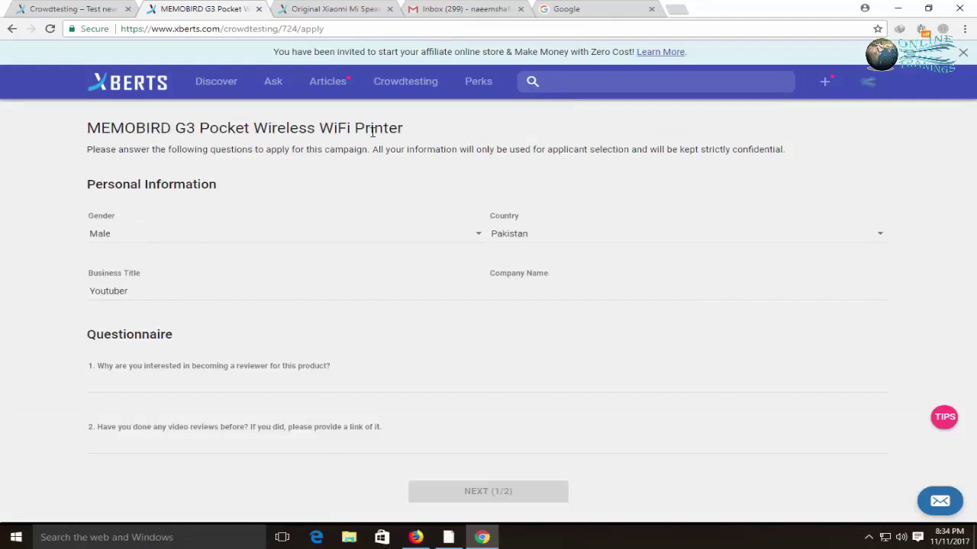
left_click(133, 241)
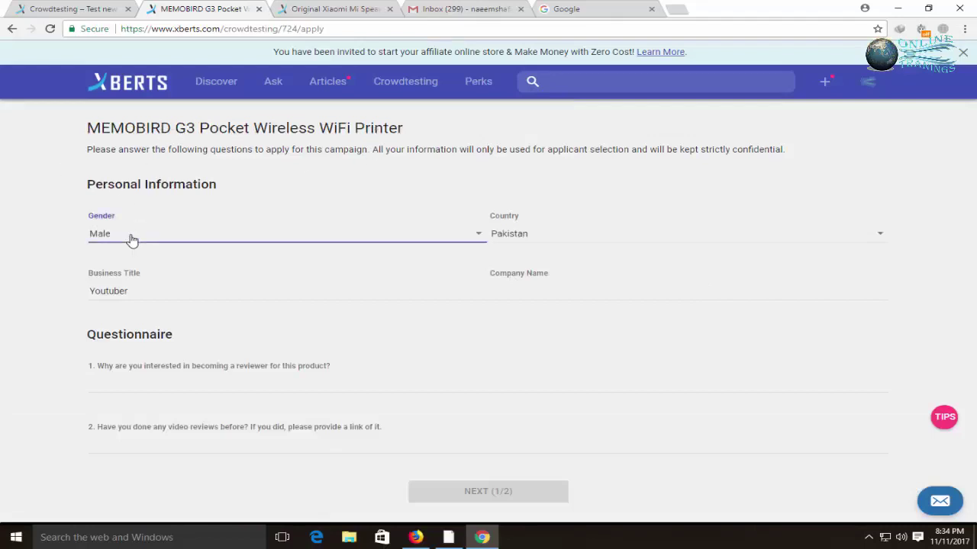
Keep Male as the gender and Pakistan as the country
left_click(178, 233)
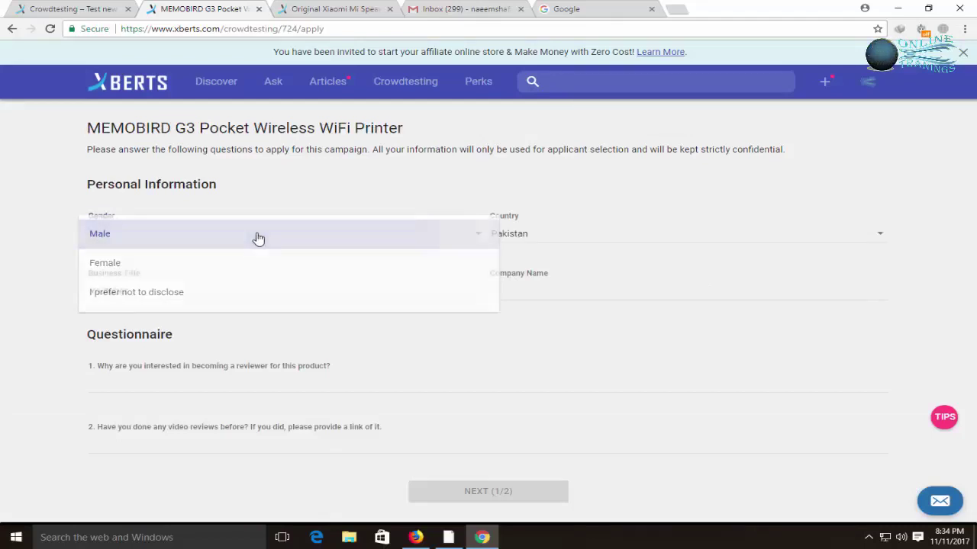
left_click(536, 237)
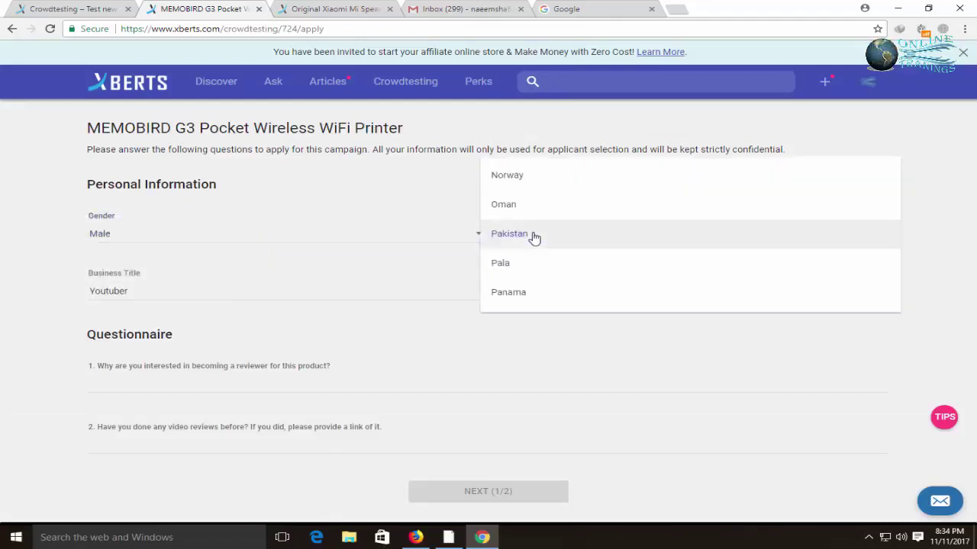
left_click(451, 229)
Check the Youtuber business title and start entering the company name 'onlinetranings'
left_click(242, 293)
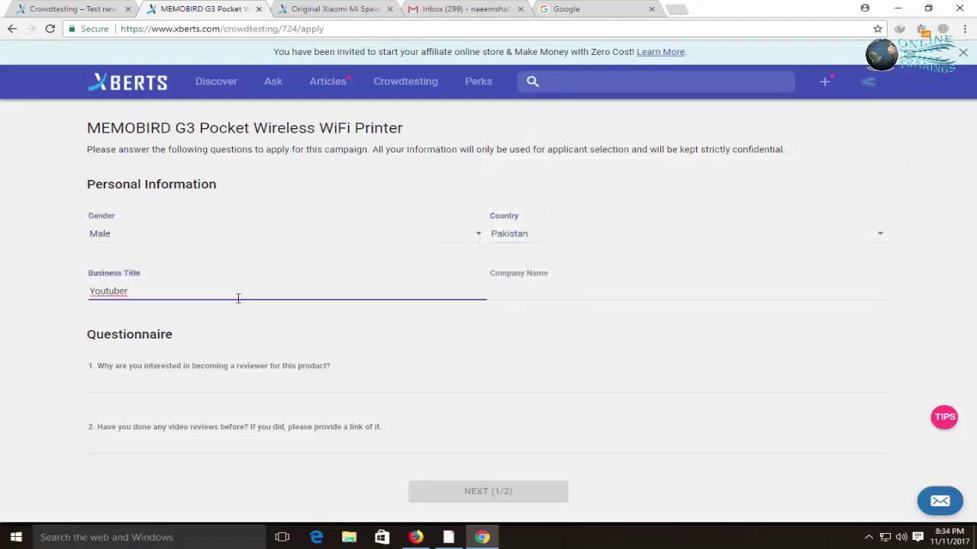
left_click_drag(238, 298, 27, 291)
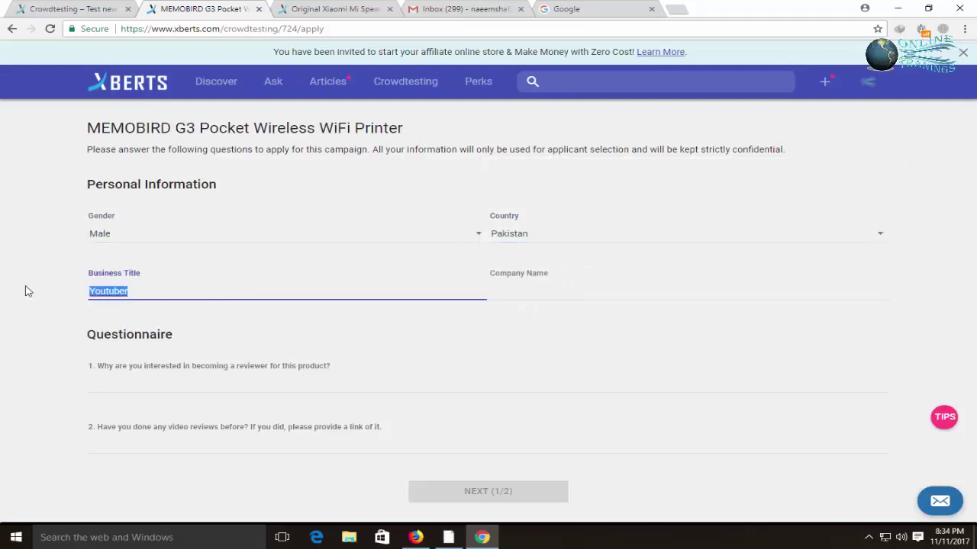
left_click(498, 296)
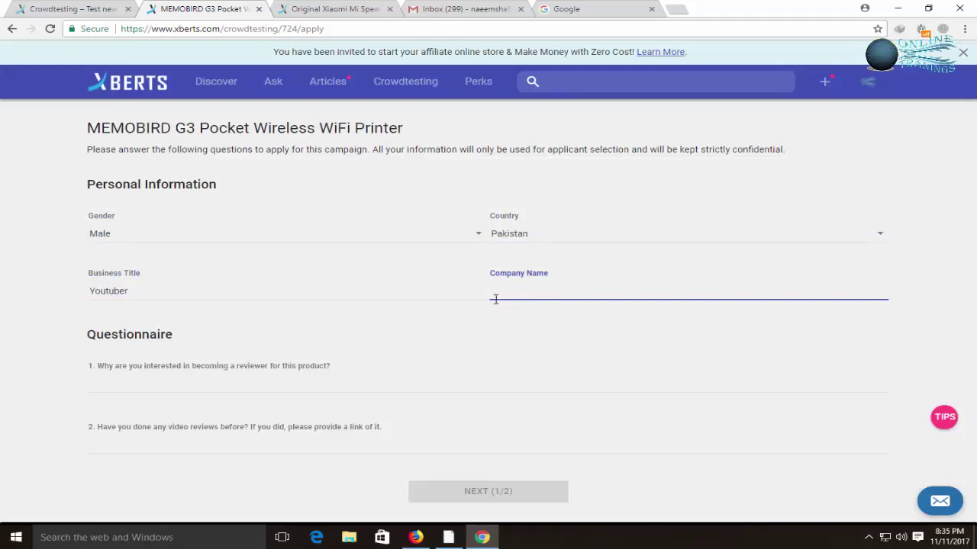
left_click_drag(196, 292, 89, 295)
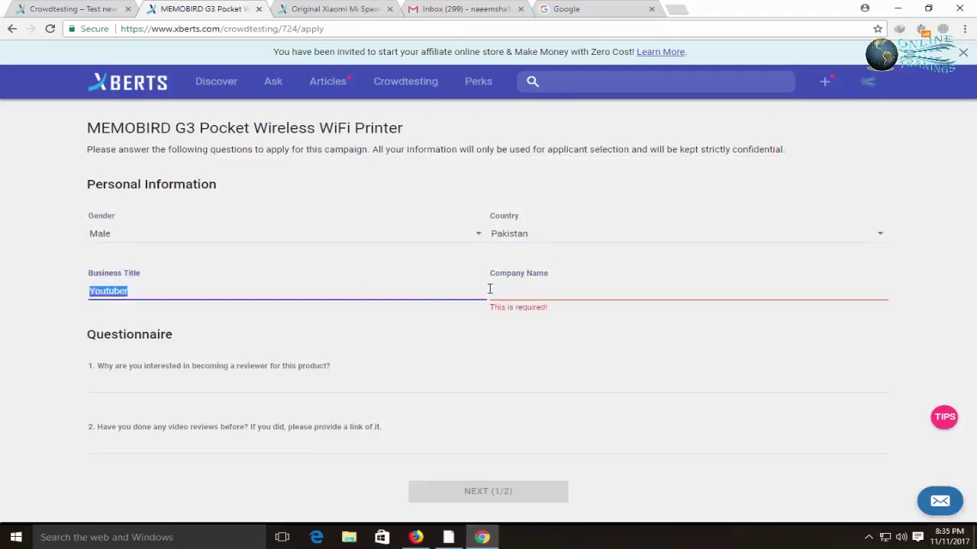
left_click(523, 292)
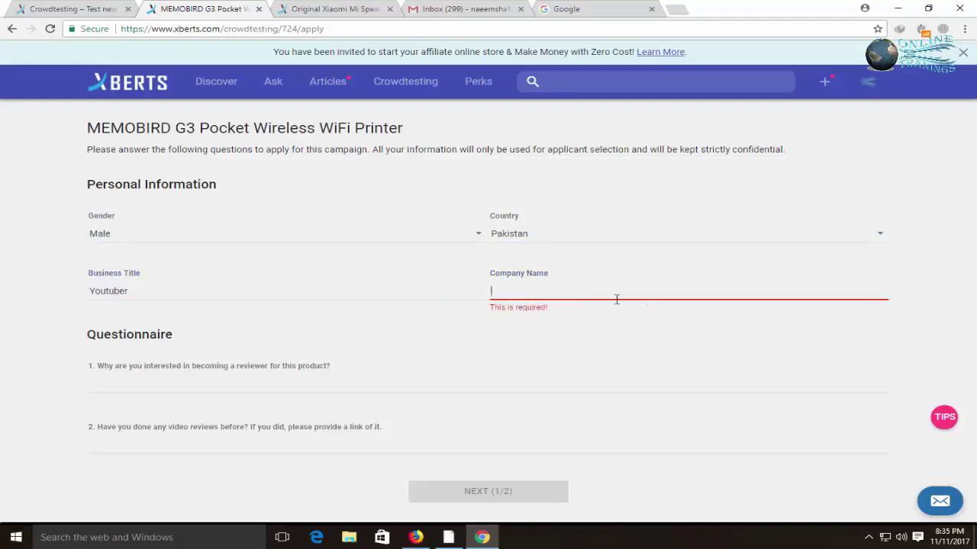
type("O")
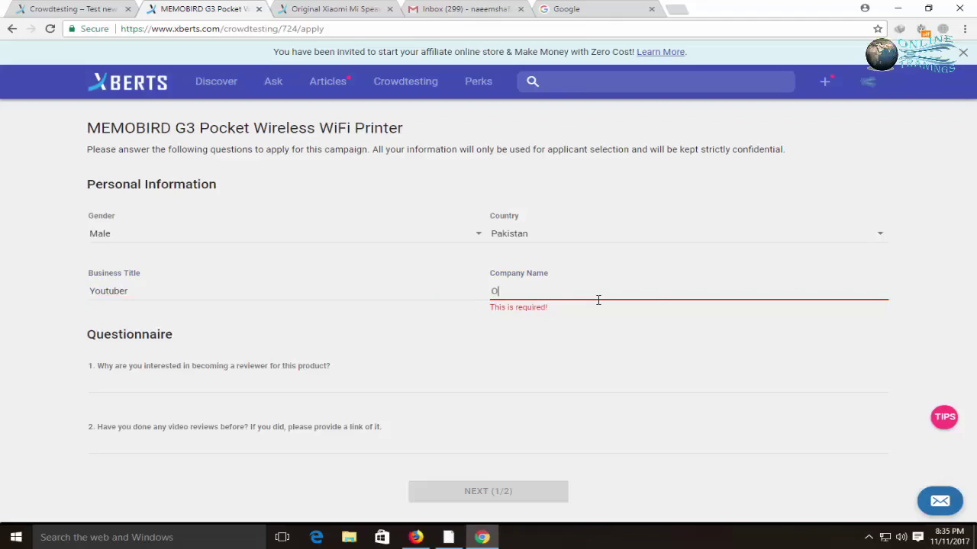
type("nlinetranings")
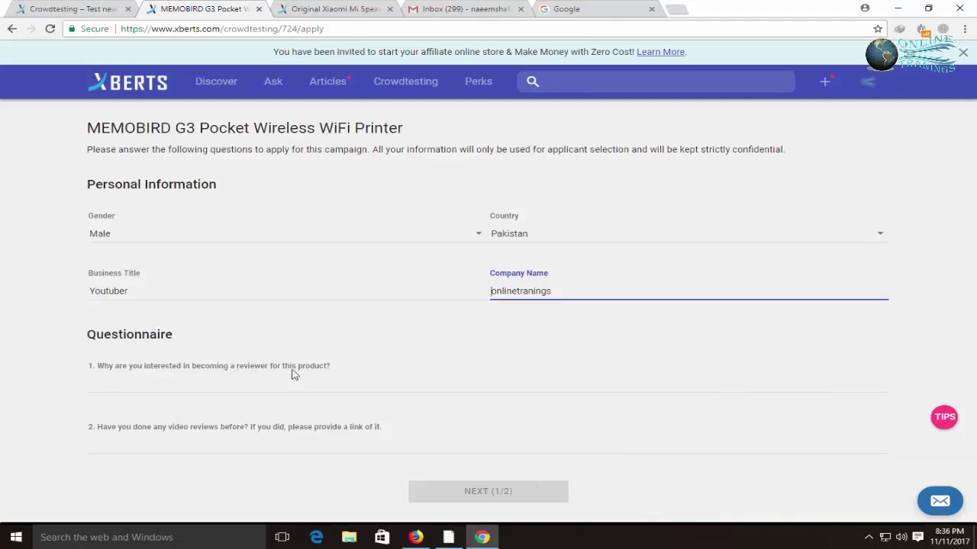
Answer question 1 with an interest statement, paste a YouTube review link into question 2, and continue to the agreement
left_click(109, 391)
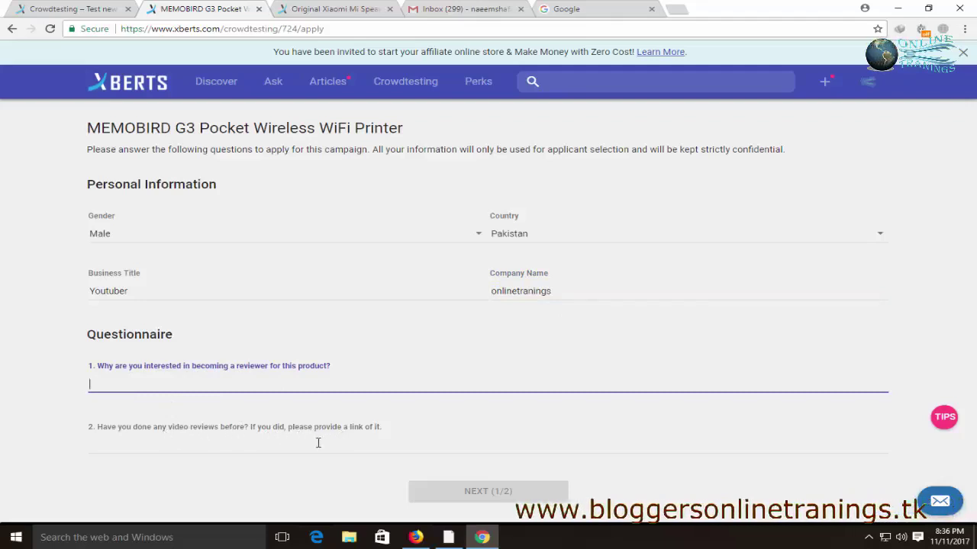
left_click(288, 444)
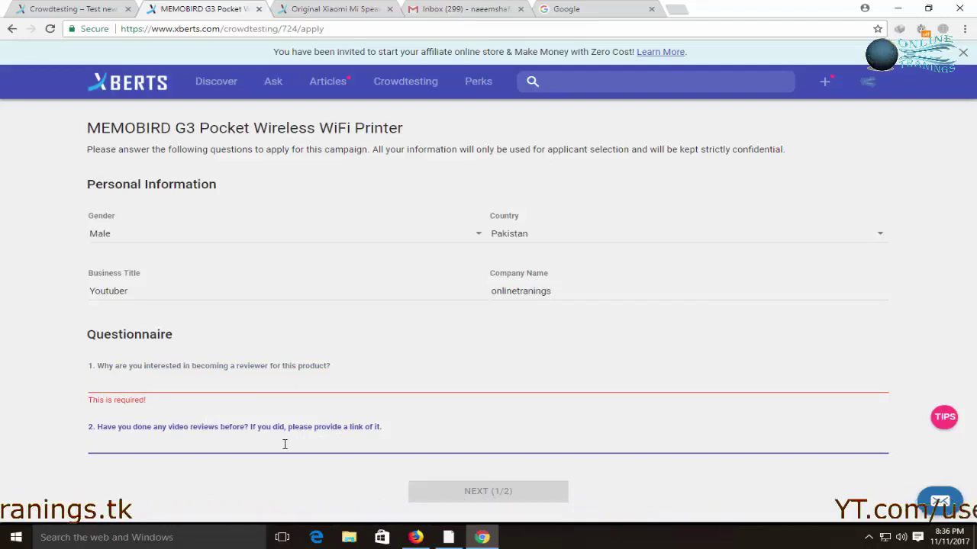
type("https://www.youtube.com/watch?v=qbSO2yBJlt0")
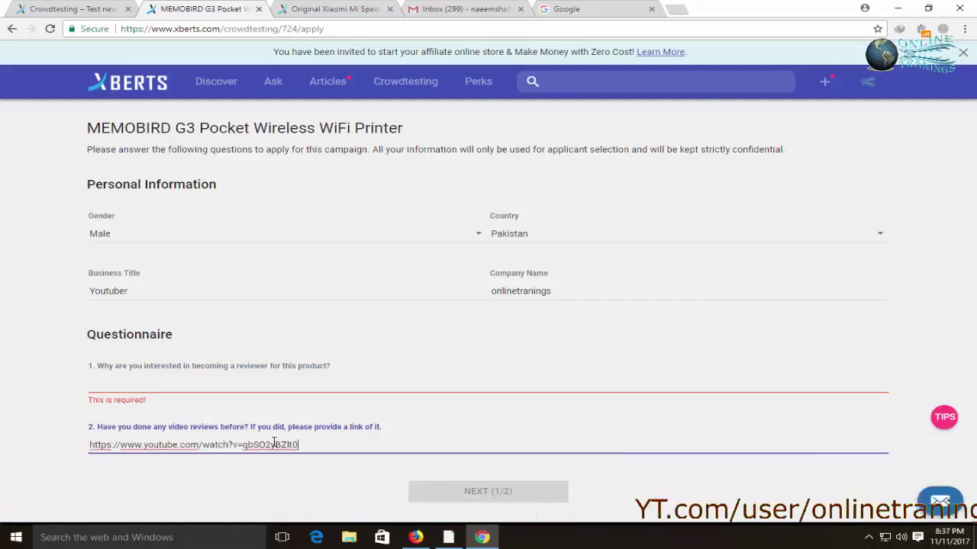
left_click(142, 392)
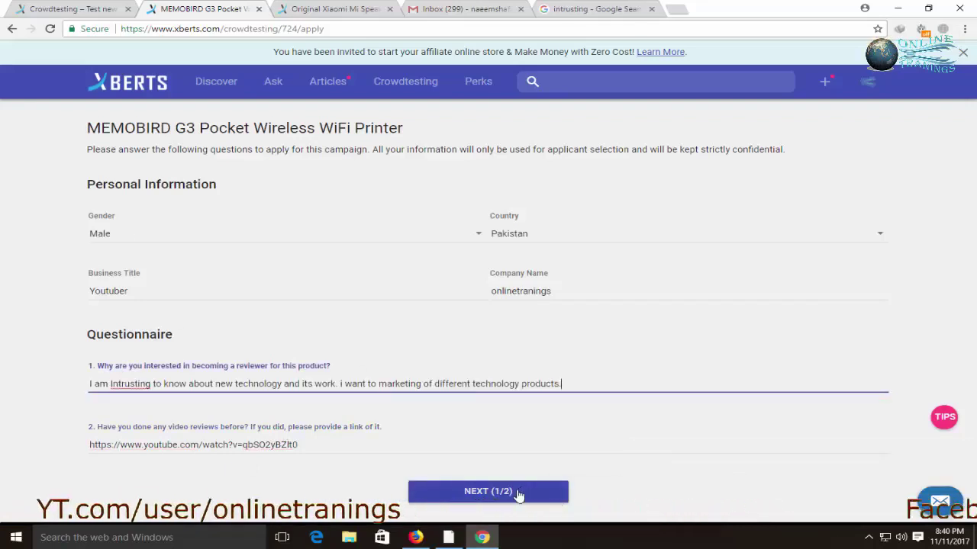
left_click(518, 494)
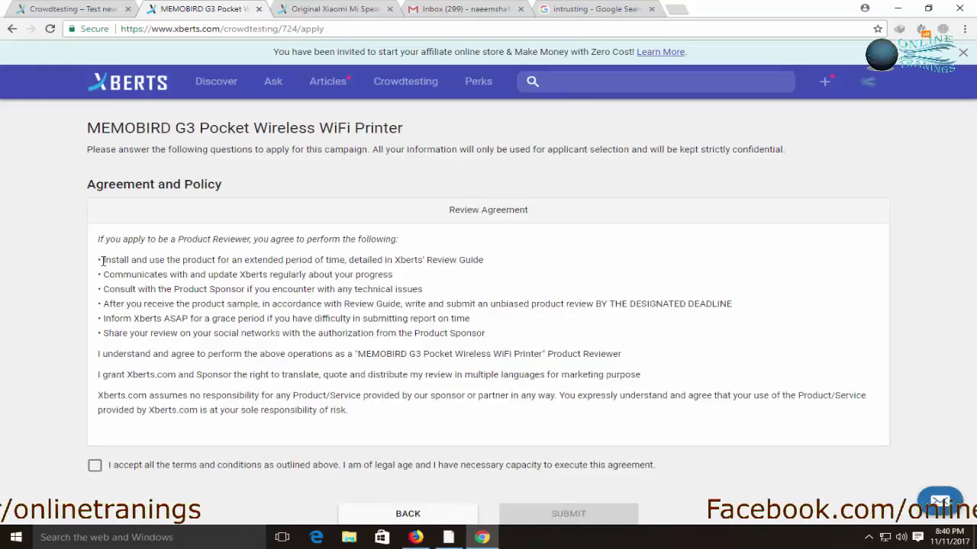
Accept all terms and conditions and submit the MEMOBIRD G3 testing application
scroll(303, 205, "down", 3)
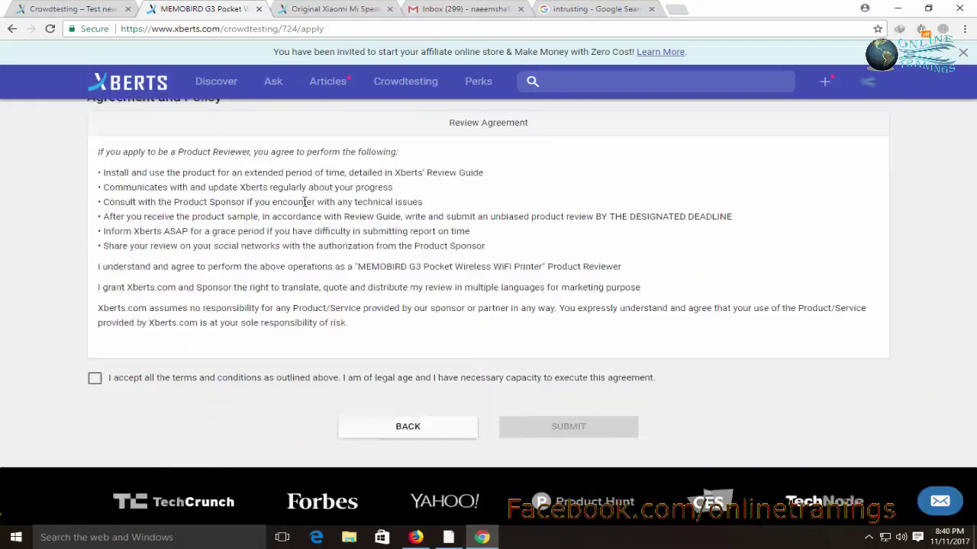
left_click(96, 292)
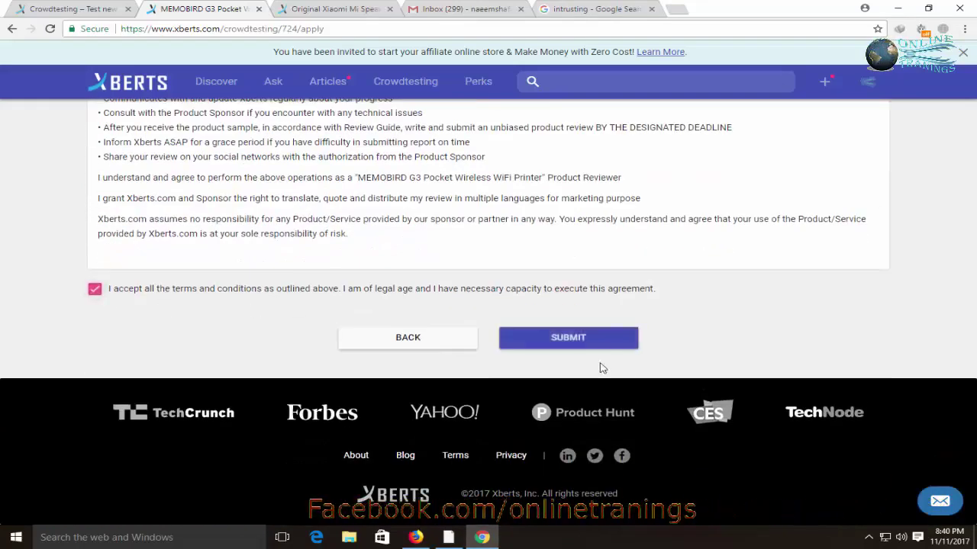
left_click(622, 339)
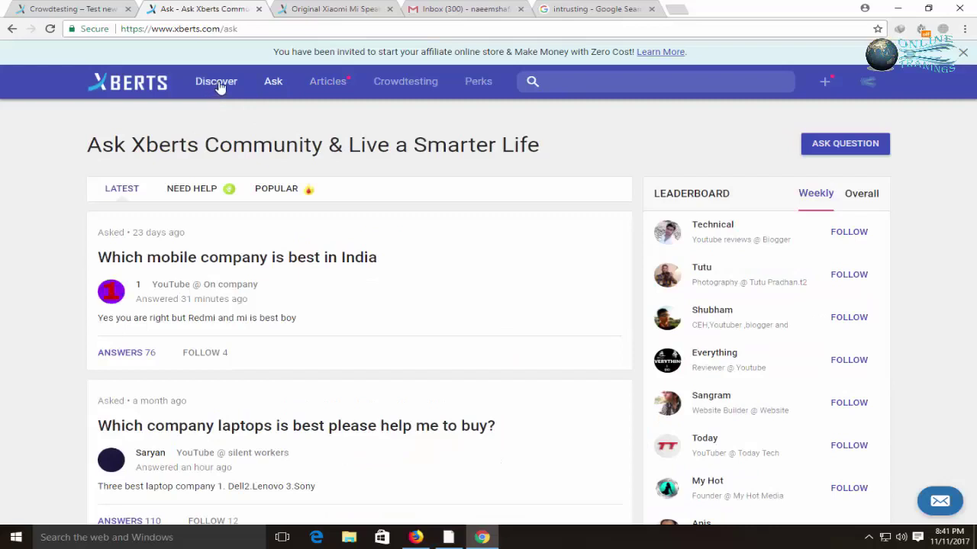
Browse the Hand-picked Deals rows on the Xberts Discover page
left_click(214, 86)
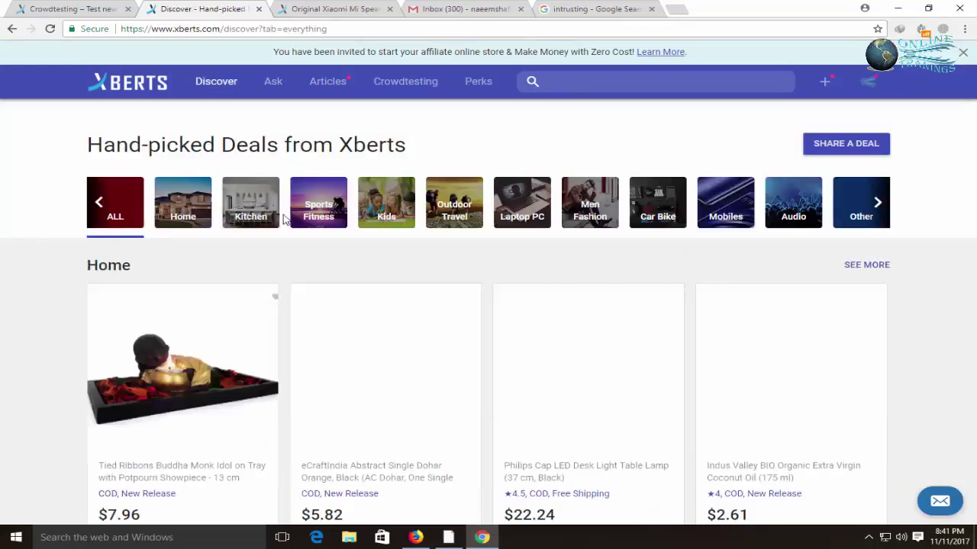
scroll(283, 219, "down", 5)
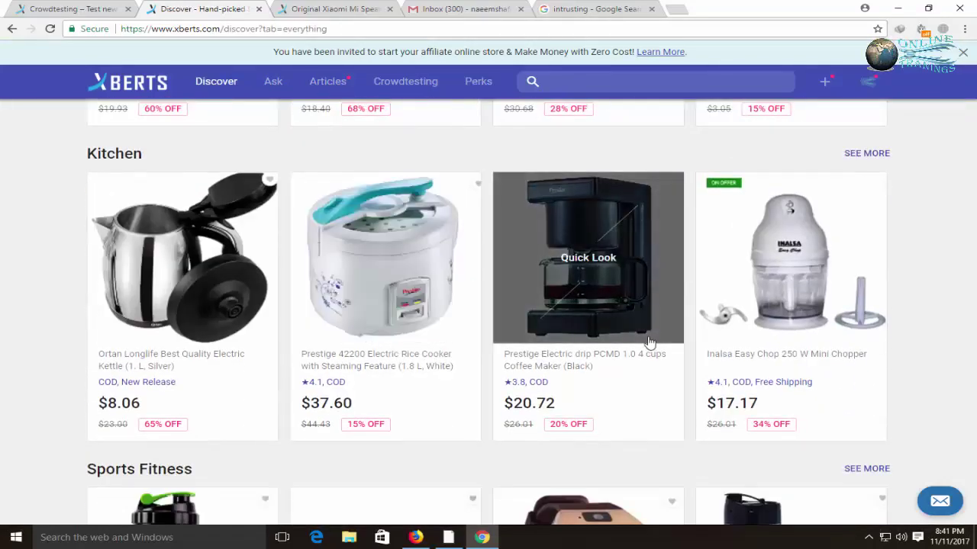
scroll(647, 338, "down", 3)
scroll(649, 341, "down", 3)
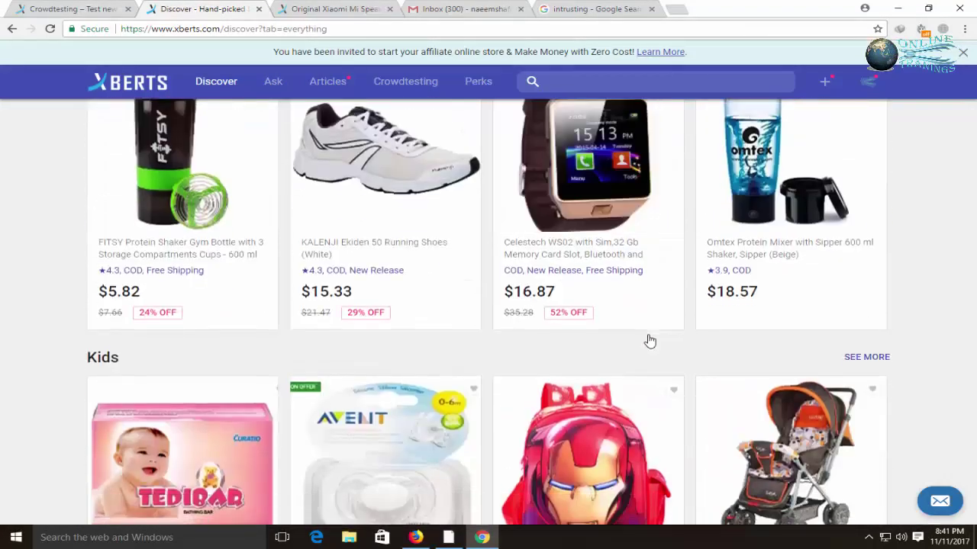
scroll(649, 337, "up", 12)
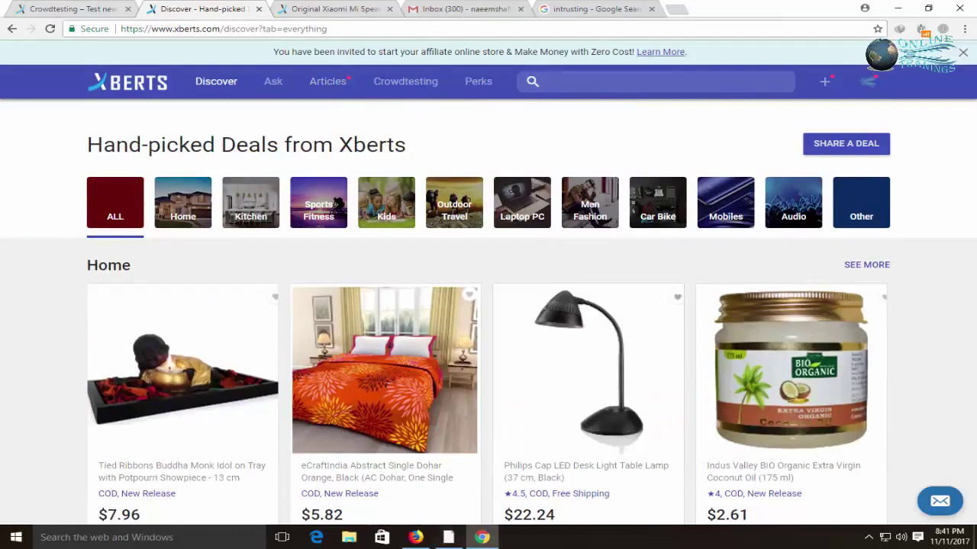
Switch to the Online Tranings YouTube channel's Videos page in Firefox
left_click(415, 537)
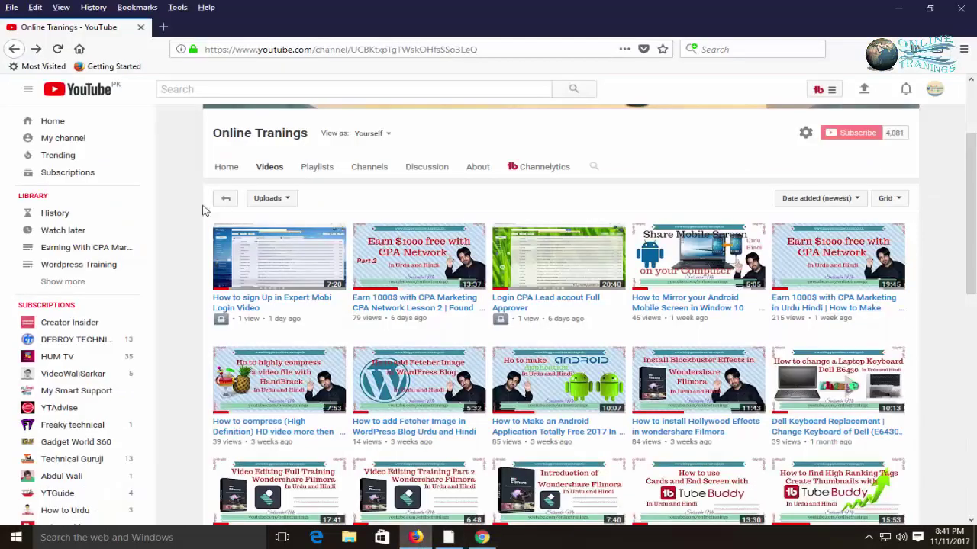
scroll(167, 245, "up", 2)
scroll(164, 247, "up", 3)
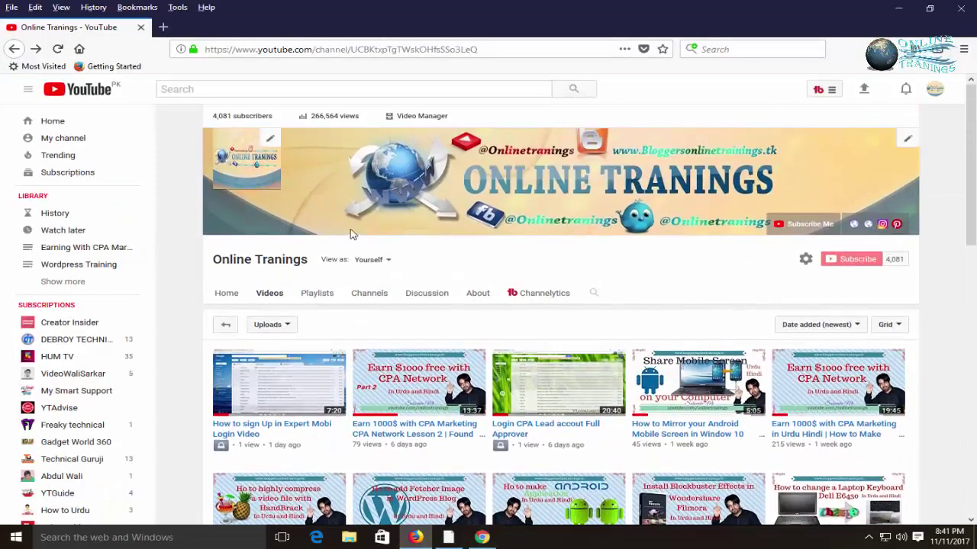